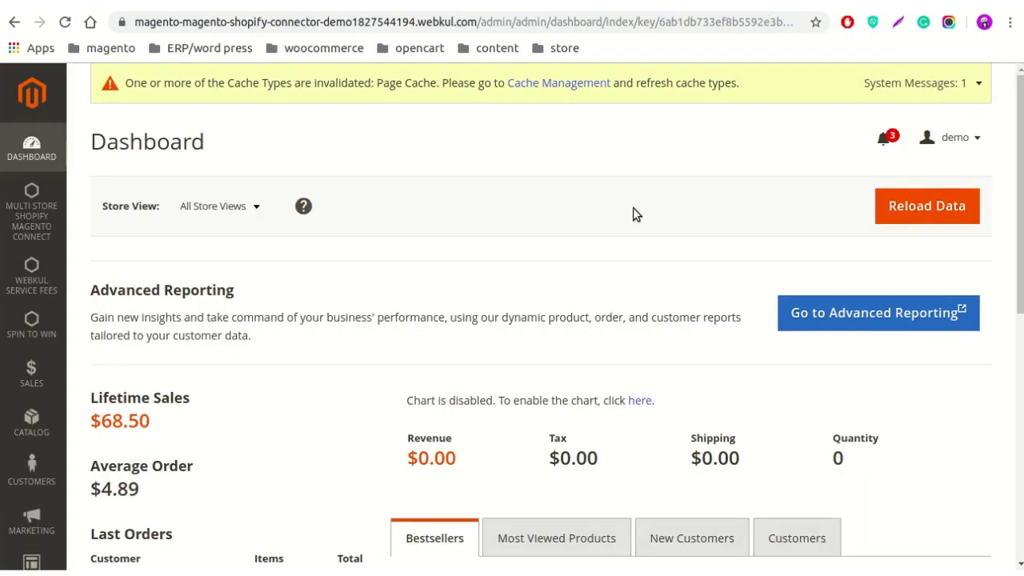
- Go through Stores > Configuration to the Webkul Google Map Pin Address Settings page
scroll(632, 214, down, 5)
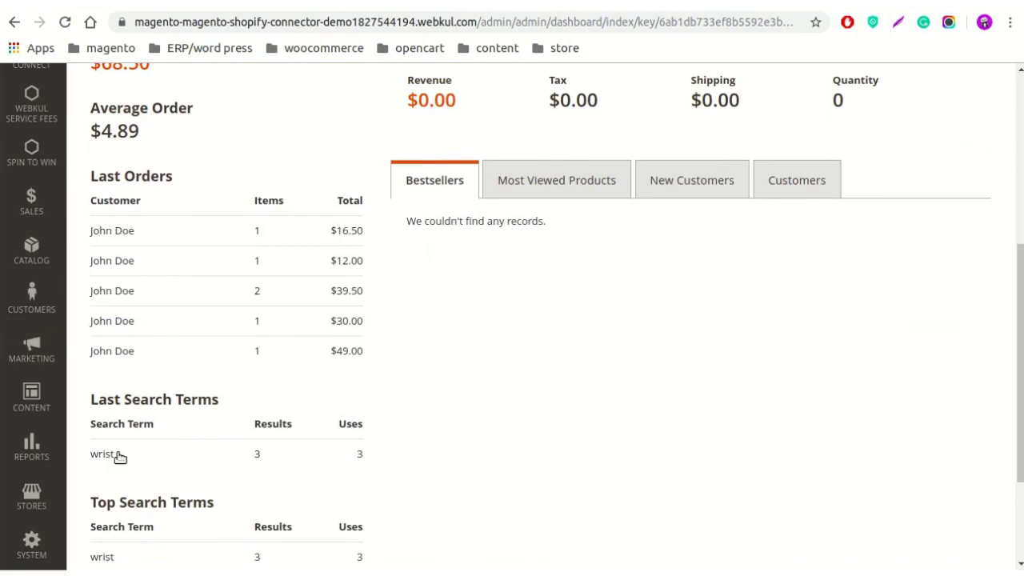
click(32, 493)
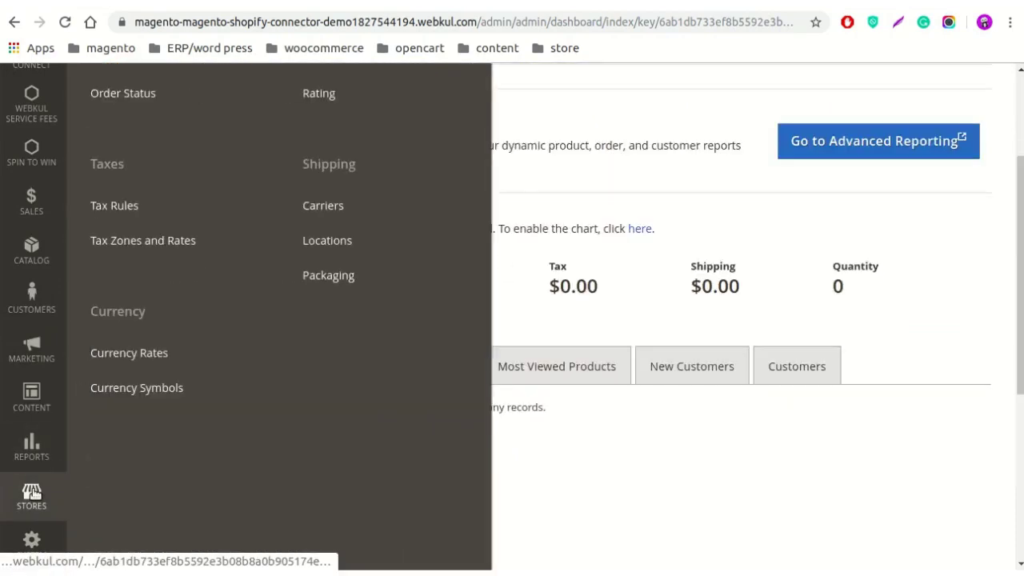
scroll(386, 312, up, 3)
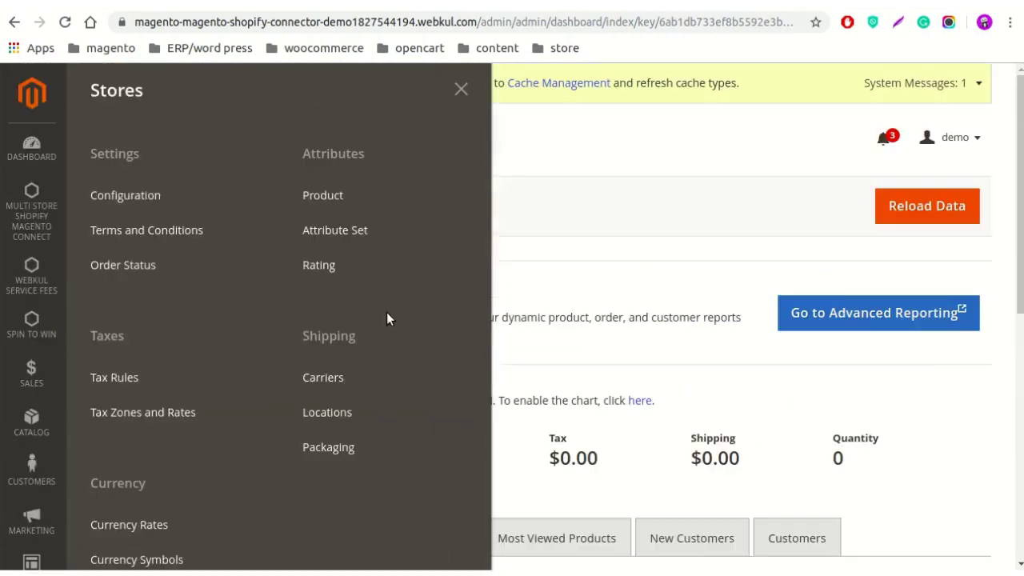
click(151, 201)
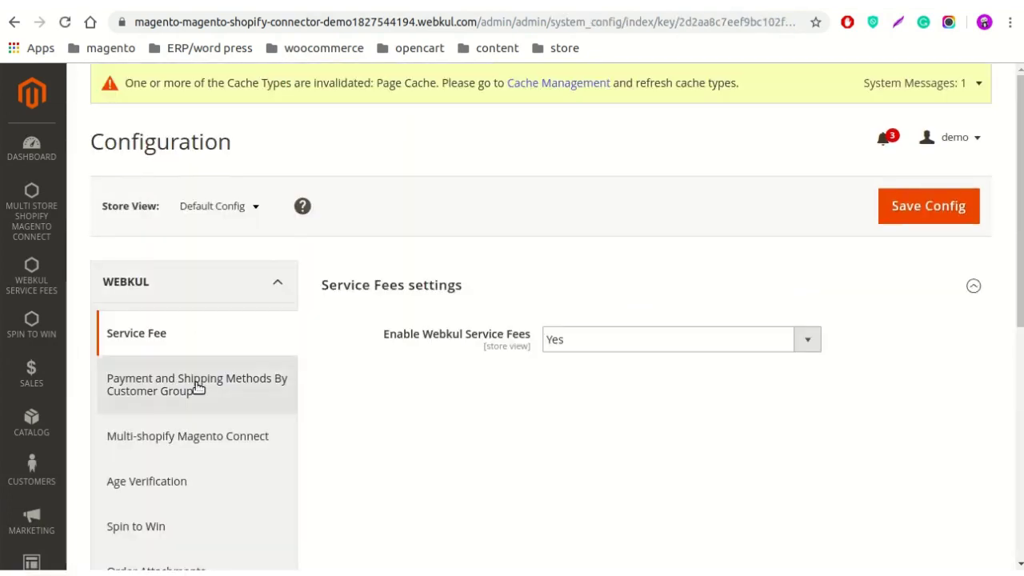
scroll(197, 389, down, 4)
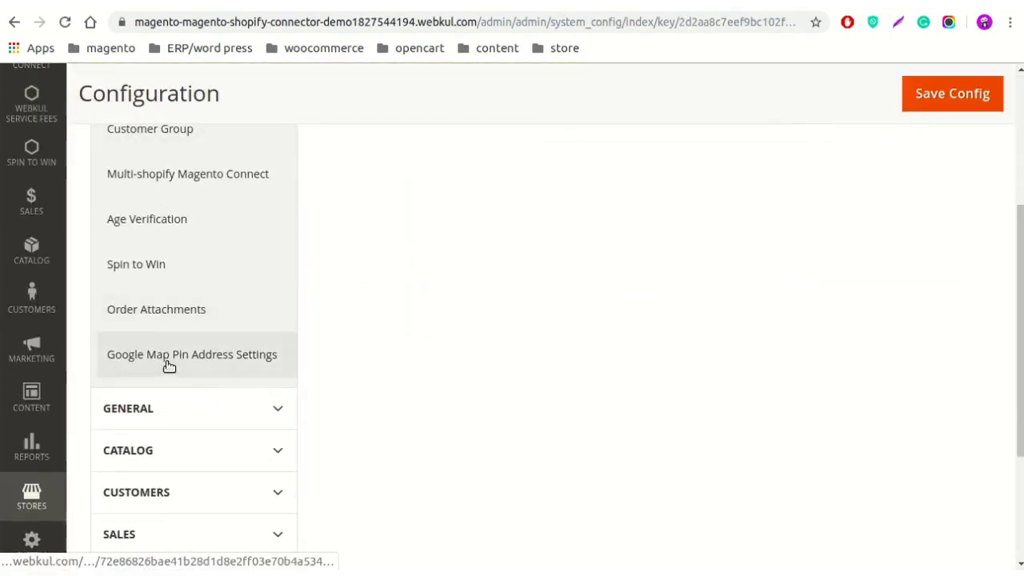
click(237, 360)
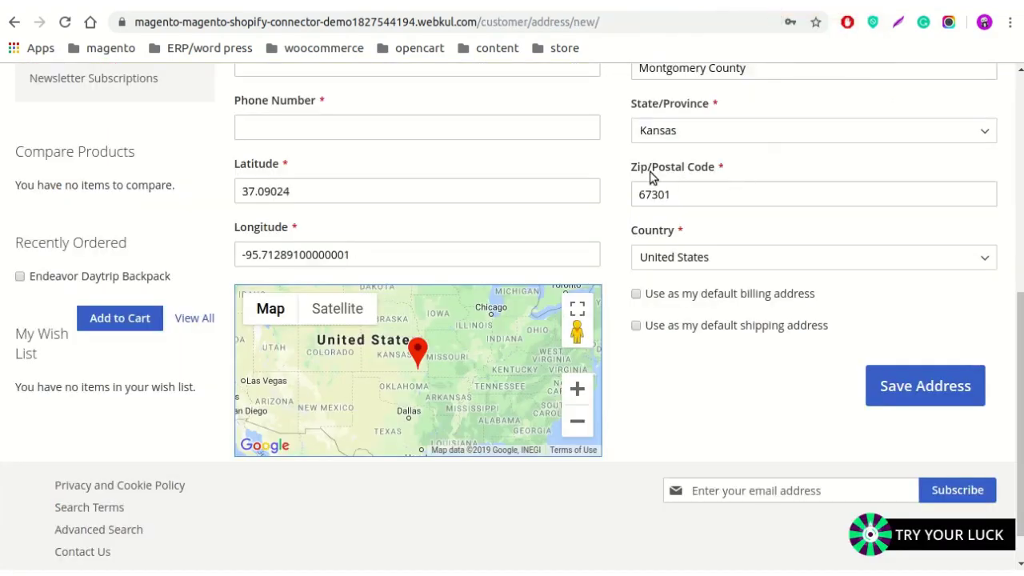
- Drag the new-address map pin from Kansas toward Chicago so the fields refill with an Illinois address
scroll(649, 176, up, 5)
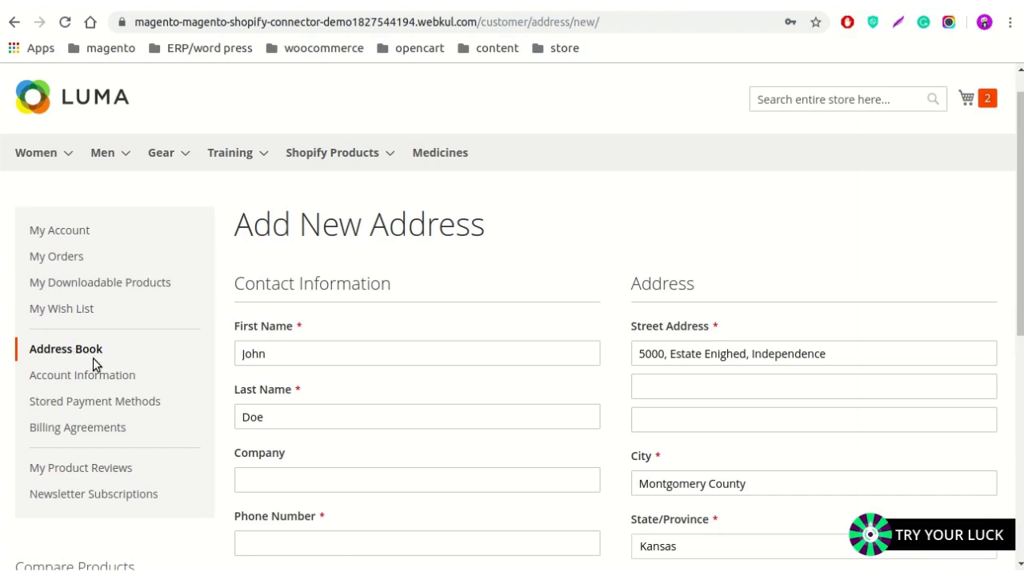
scroll(403, 376, down, 3)
scroll(403, 374, down, 5)
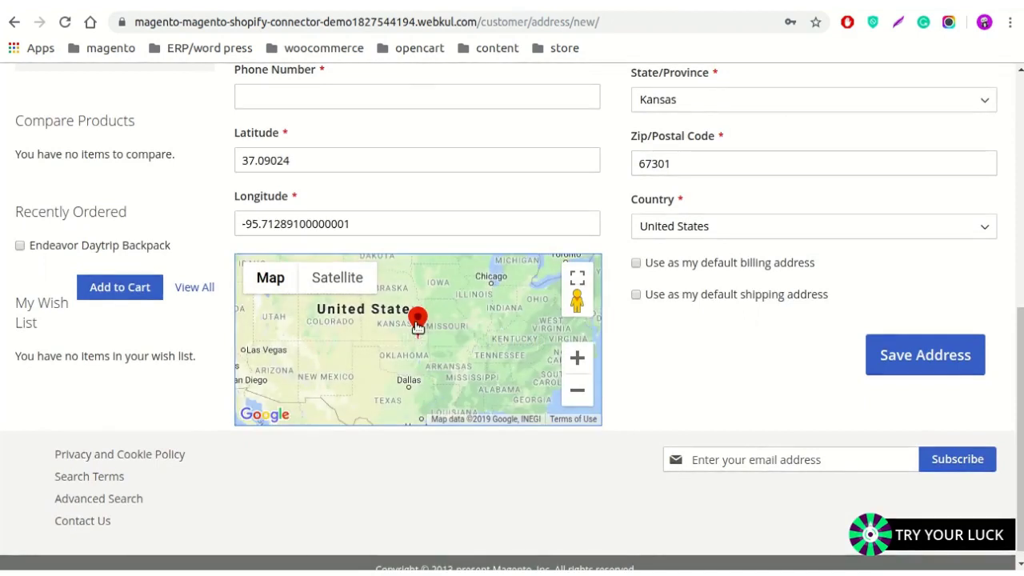
drag(417, 326, 491, 323)
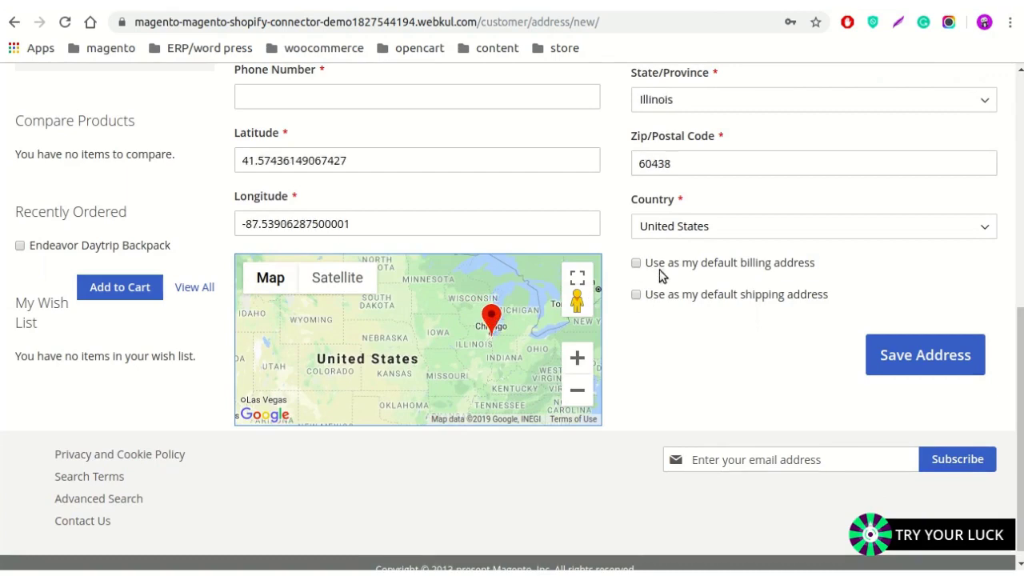
scroll(659, 276, up, 2)
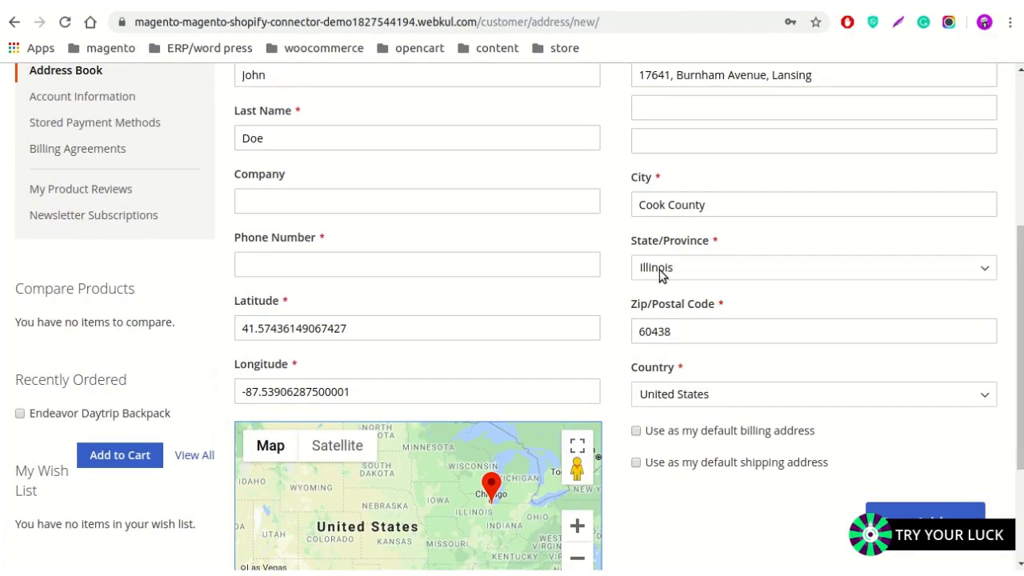
scroll(660, 276, up, 1)
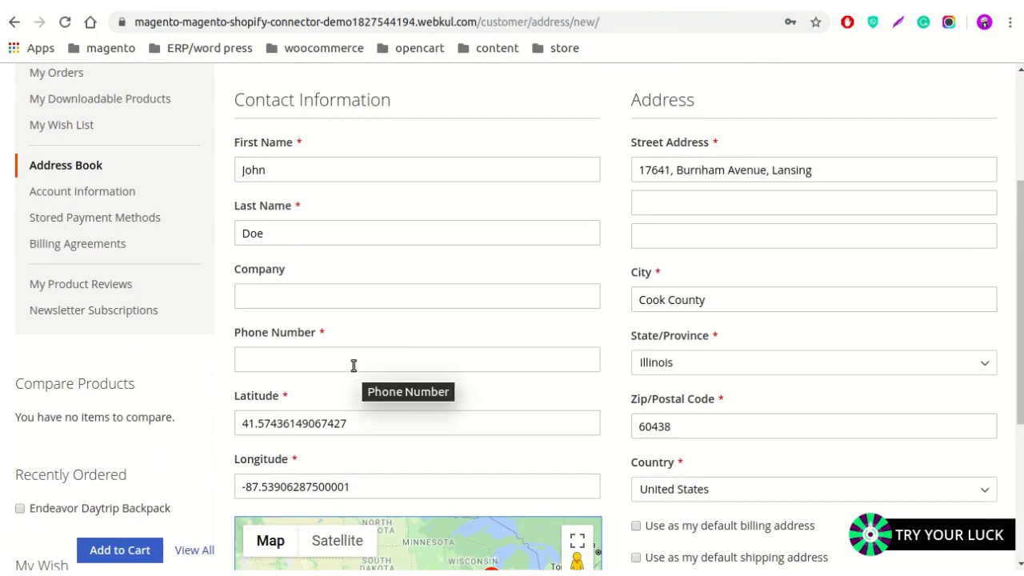
scroll(506, 378, down, 3)
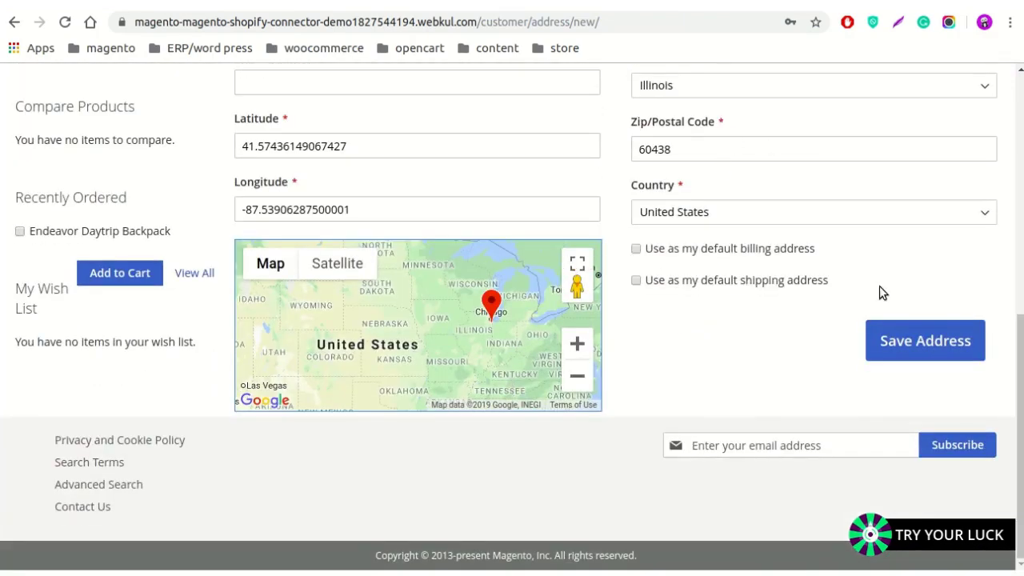
scroll(779, 328, up, 3)
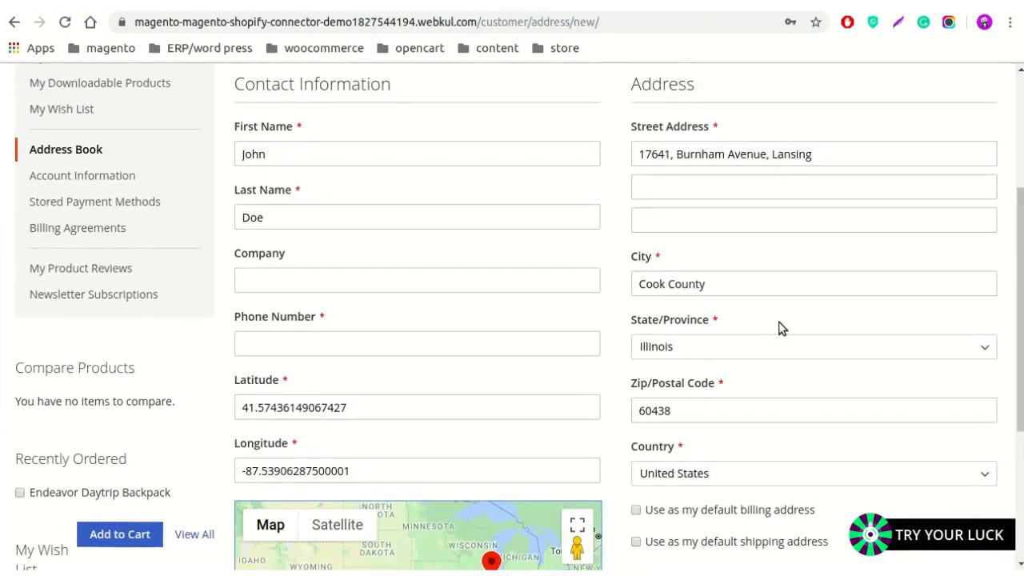
scroll(780, 327, up, 2)
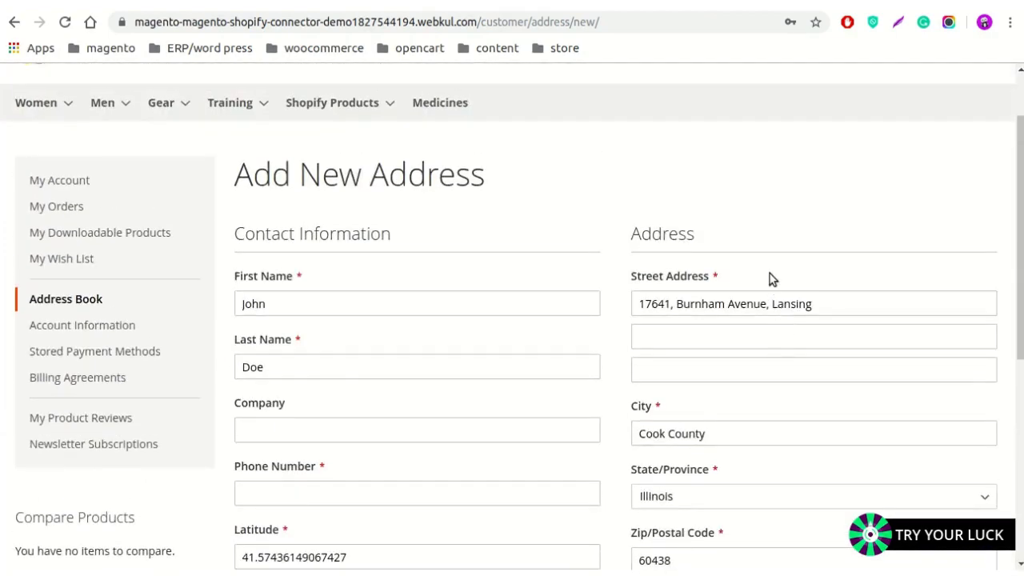
scroll(770, 279, up, 1)
- Proceed to checkout from the minicart holding the Olivia 1/4 Zip Light Jacket
scroll(770, 279, up, 1)
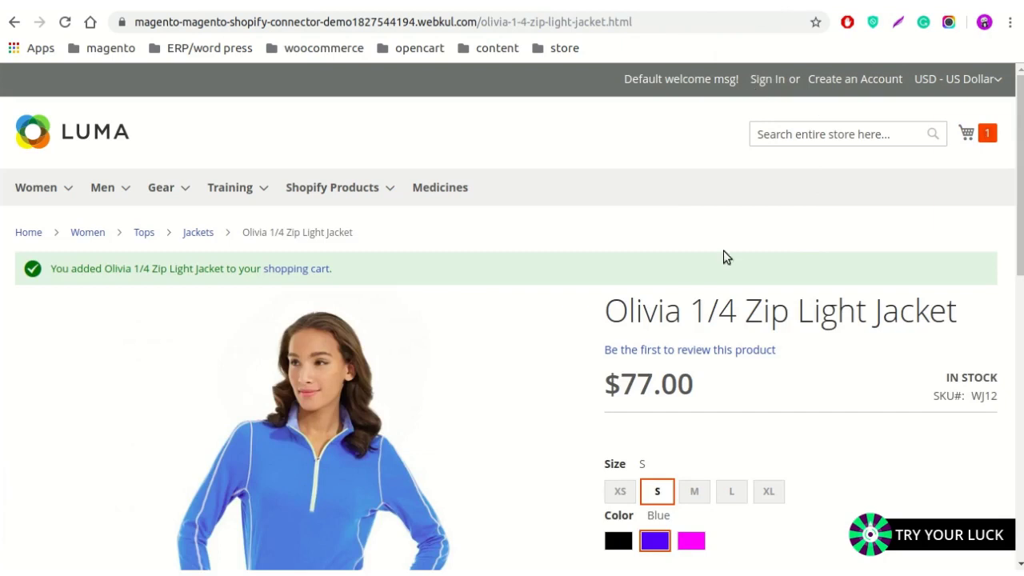
click(970, 133)
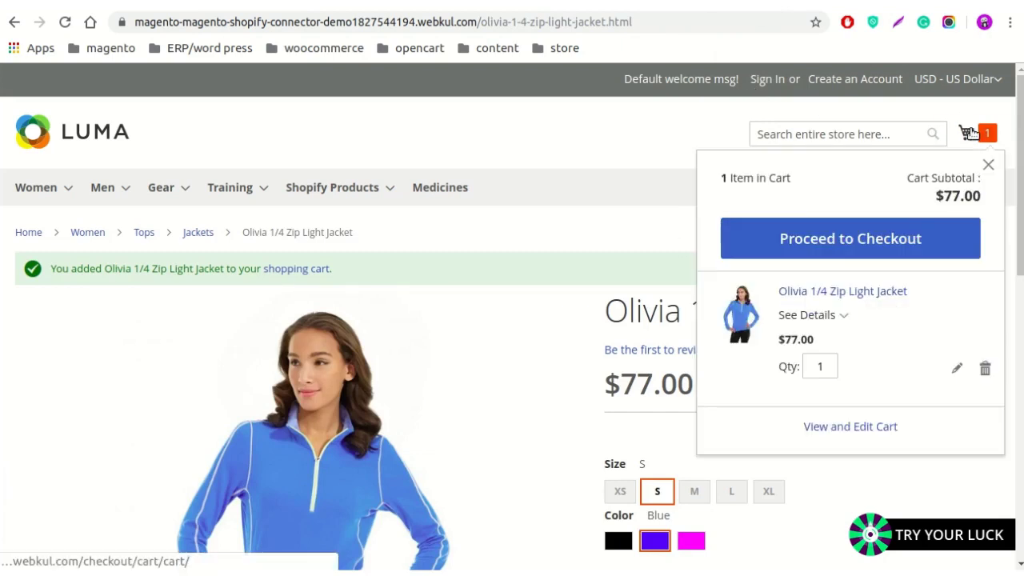
click(894, 240)
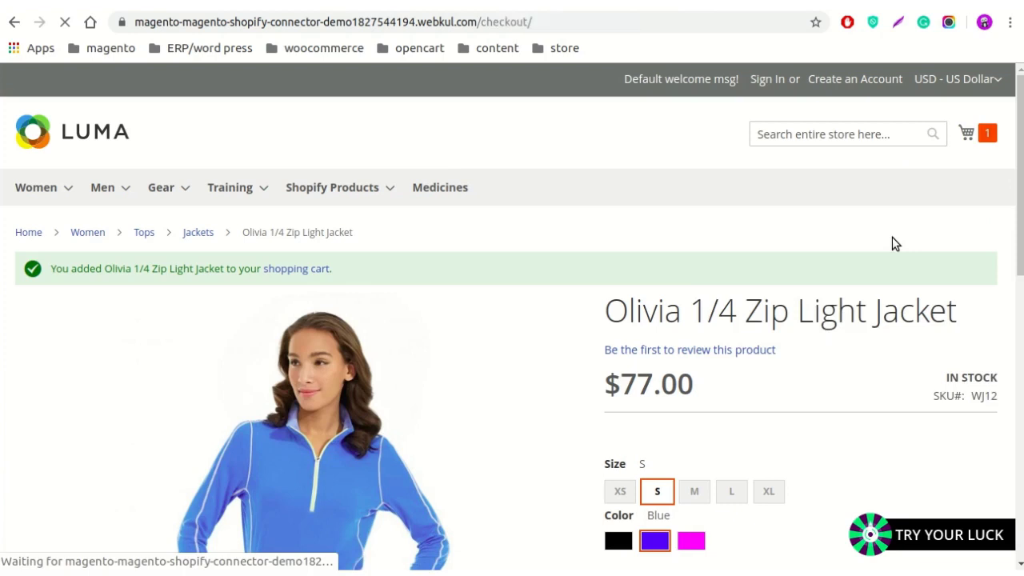
- Move the checkout map pin into central Chicago to update the shipping address
scroll(735, 179, down, 8)
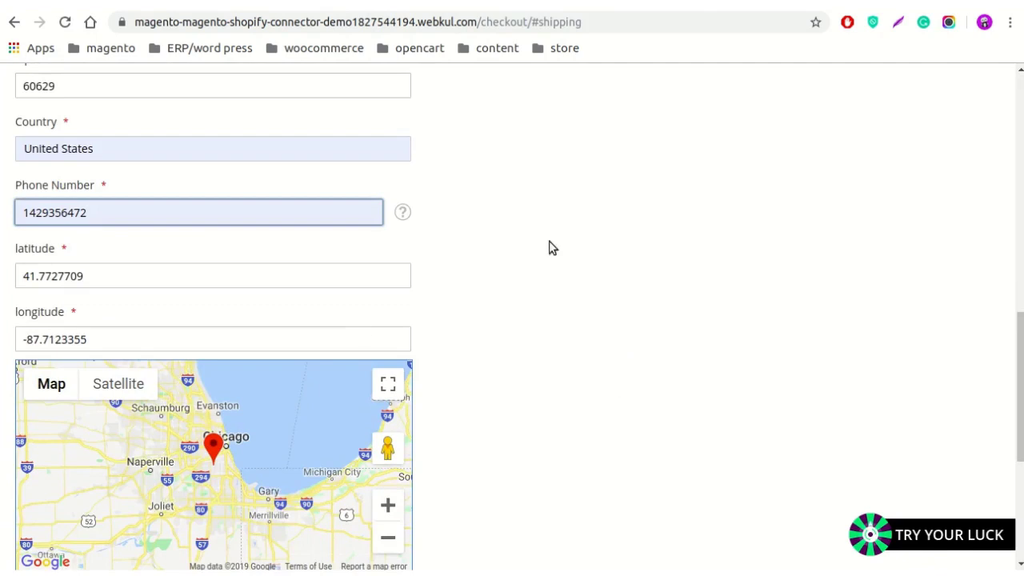
mouse_move(213, 448)
mouse_down()
mouse_move(207, 438)
mouse_move(225, 442)
mouse_up()
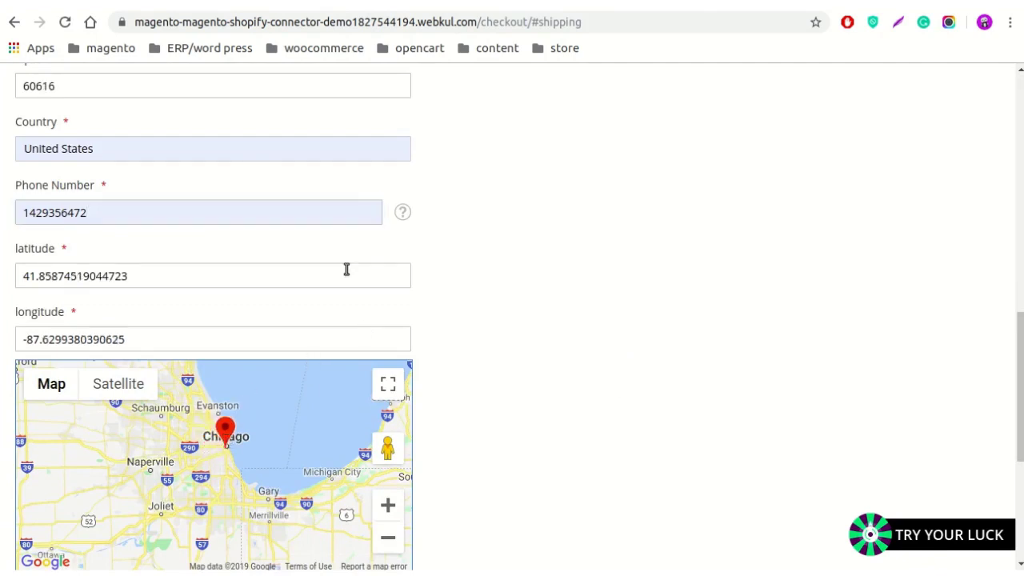
scroll(482, 253, up, 4)
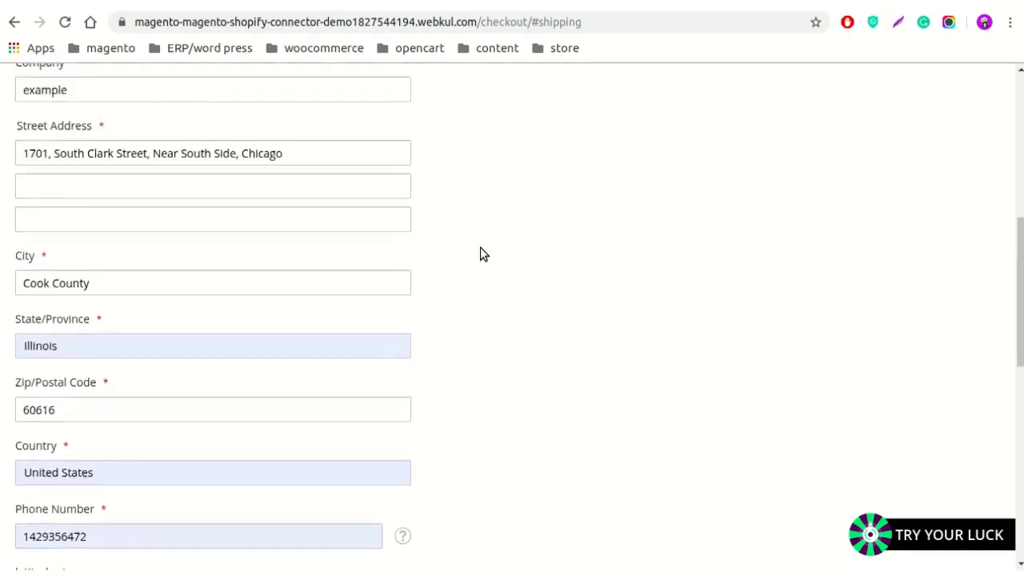
scroll(480, 249, up, 3)
- Choose the $5.00 Flat Rate shipping method and continue to Review & Payments
scroll(481, 249, down, 8)
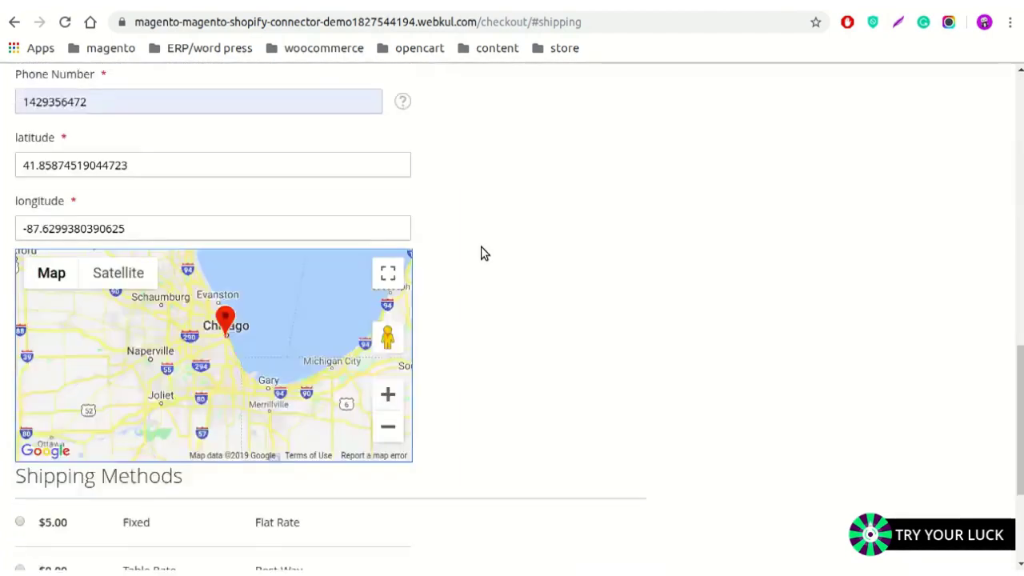
scroll(480, 254, down, 3)
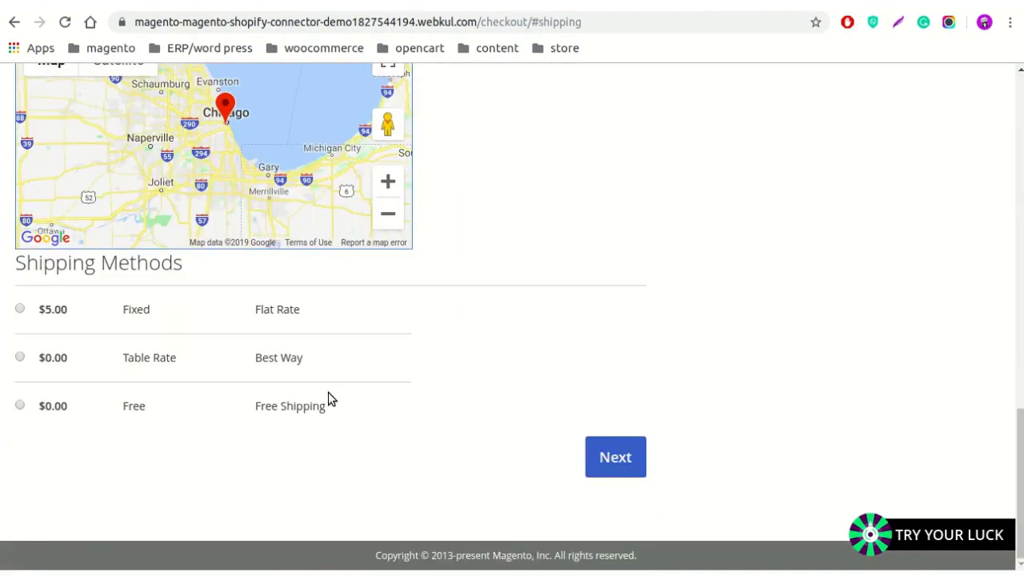
click(20, 309)
click(20, 310)
click(609, 468)
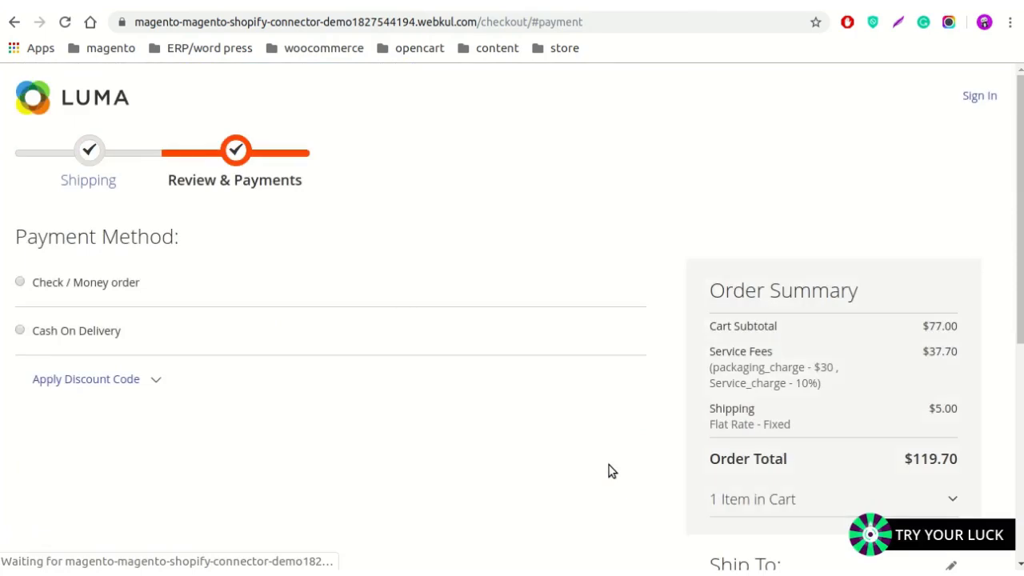
- Pay by Check / Money order and place the order
scroll(608, 470, down, 2)
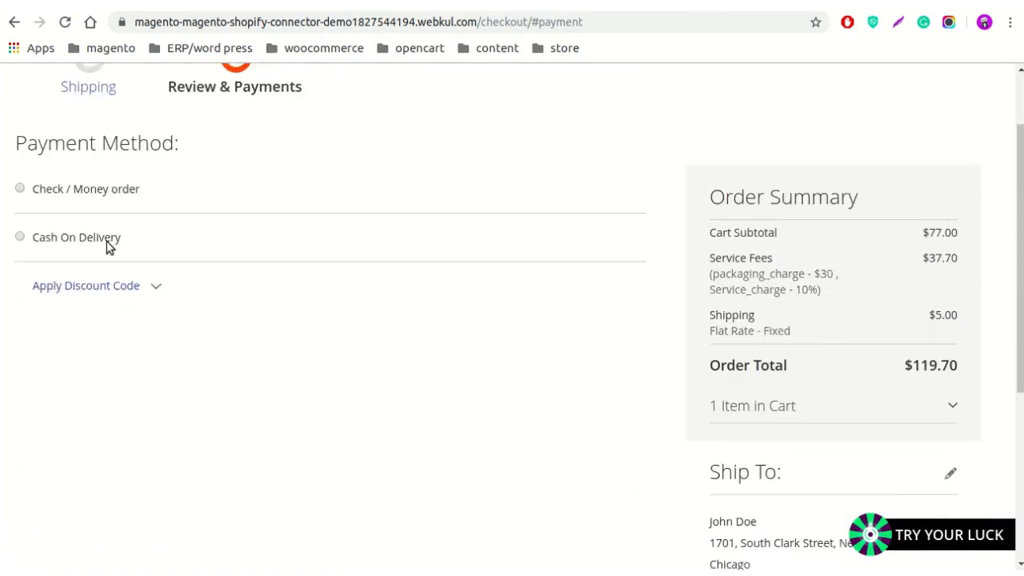
click(20, 190)
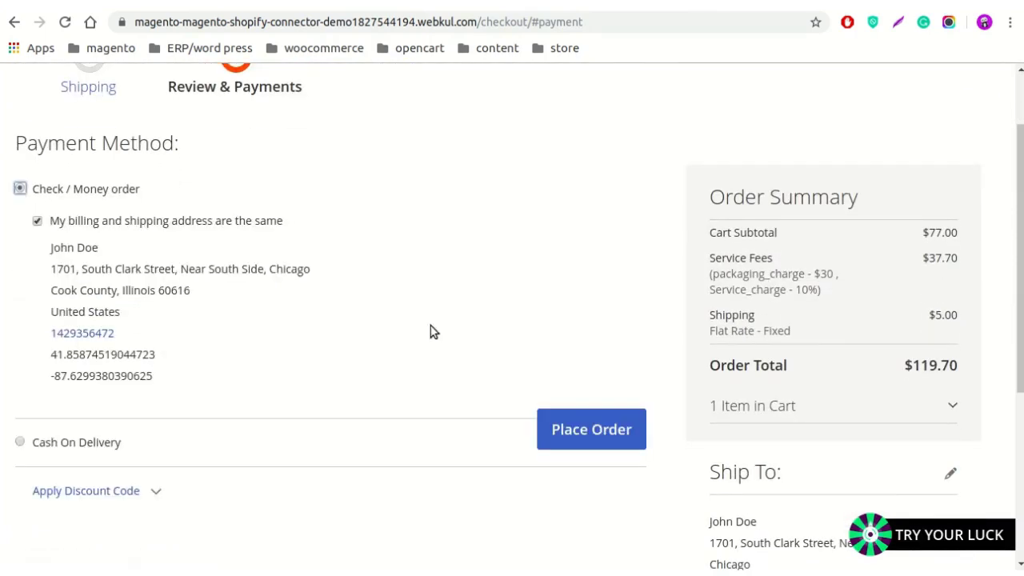
click(563, 430)
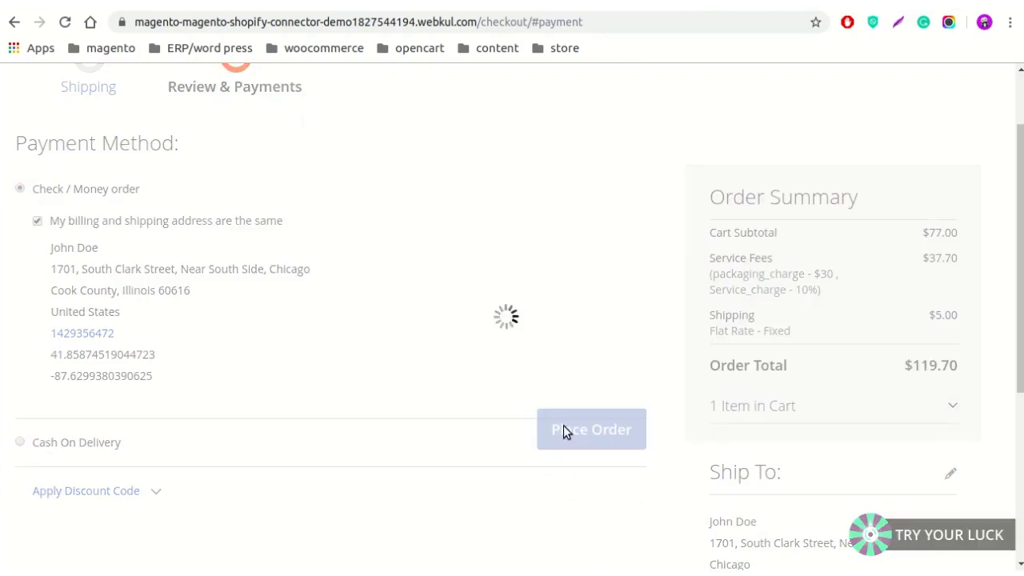